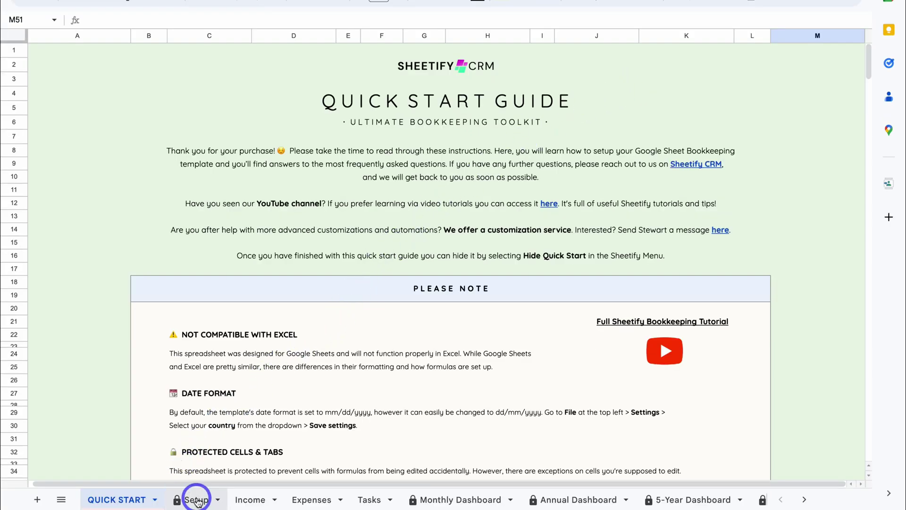
- Run Sheetify's Set Up Sheetify Quoting on the Setup sheet, then scroll right to Quote Settings
click(196, 499)
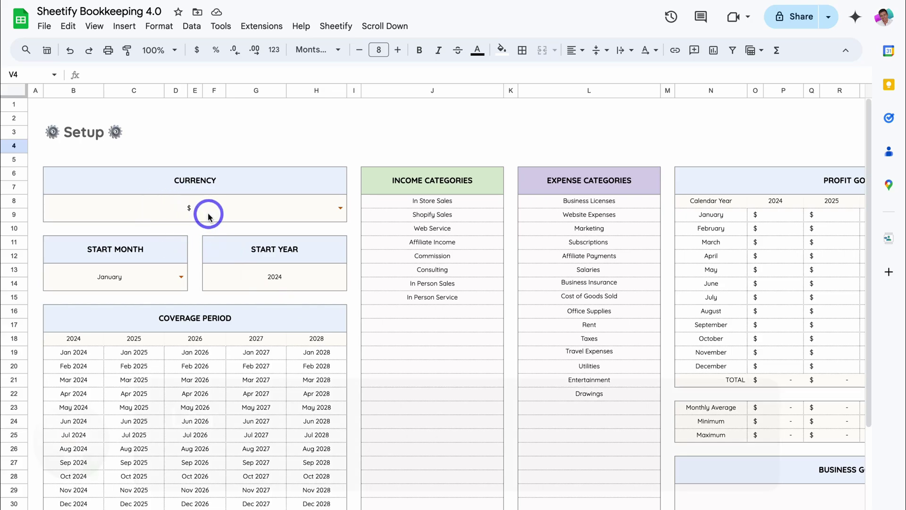
click(330, 28)
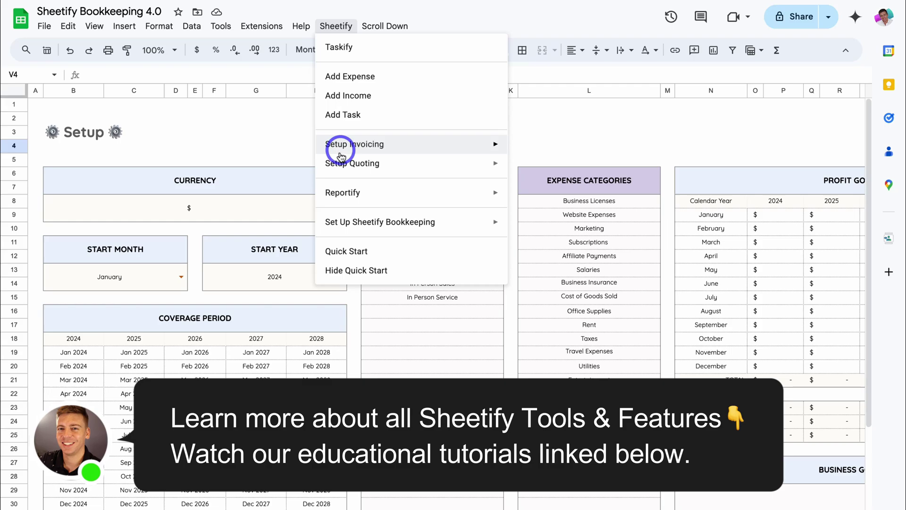
mouse_move(335, 163)
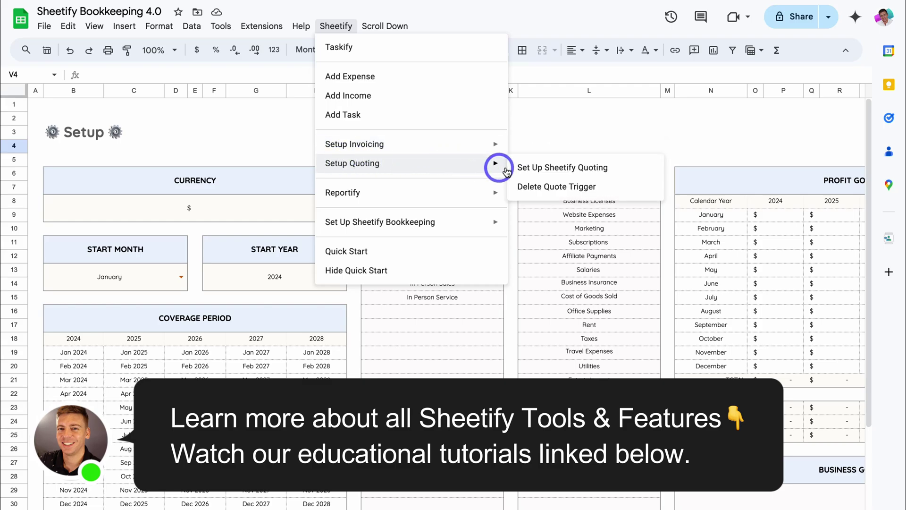
click(625, 166)
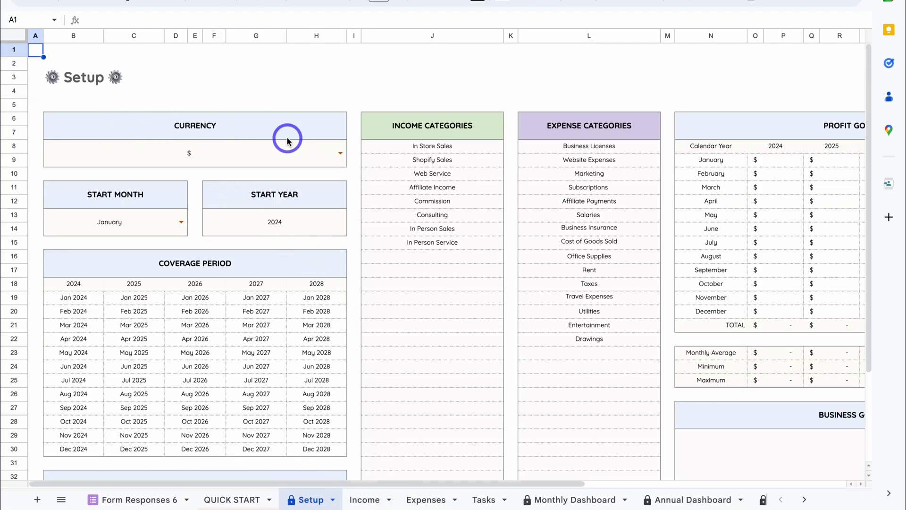
scroll(293, 139, right, 8)
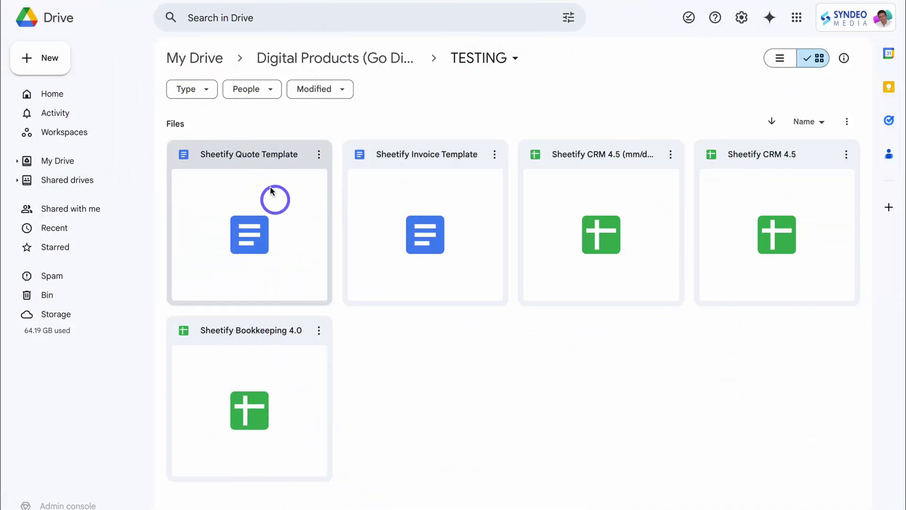
- Make a copy of the Sheetify Quote Template and open Copy of Sheetify Quote Template
click(319, 155)
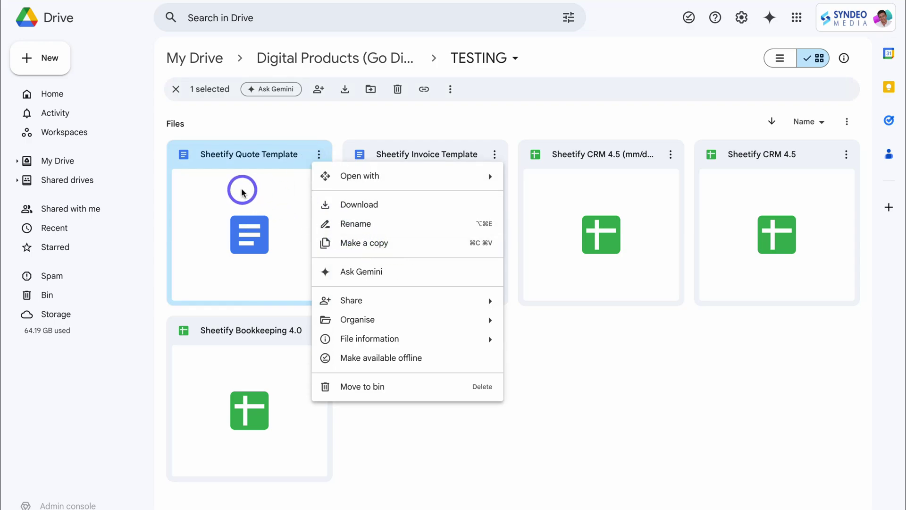
click(411, 243)
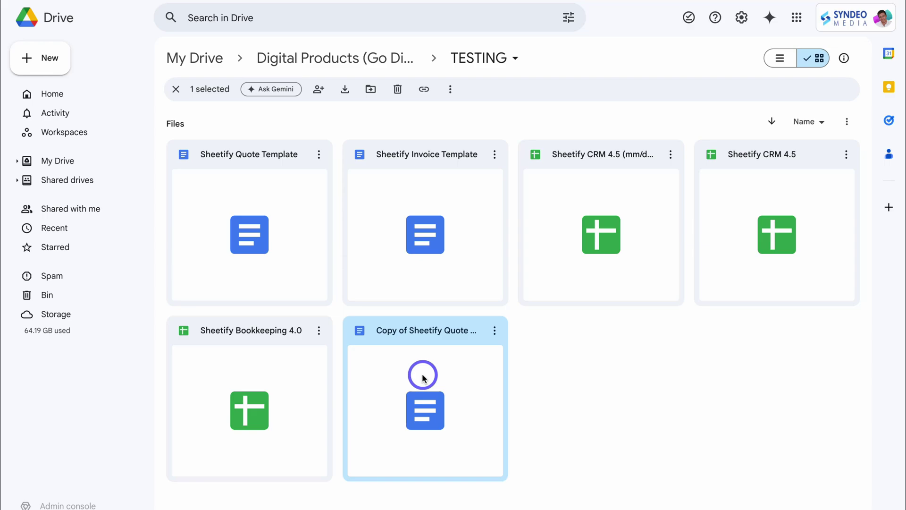
double_click(423, 378)
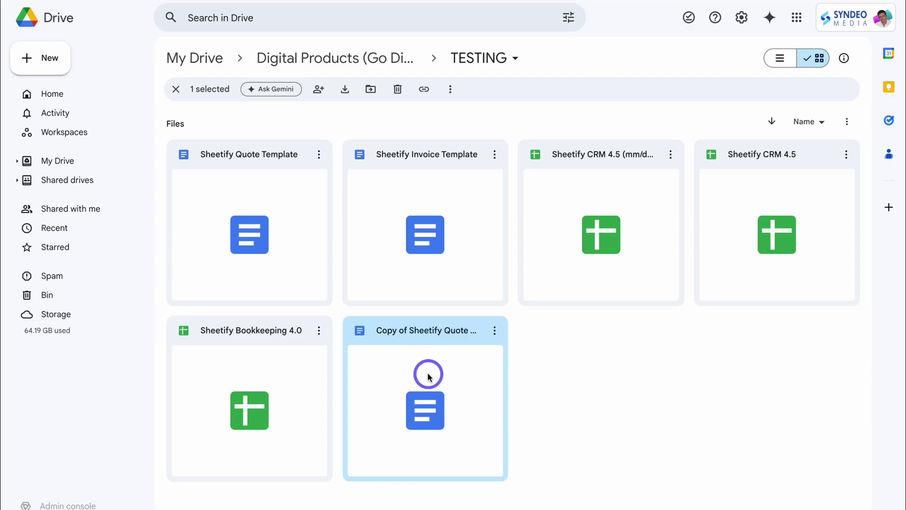
- Replace Sheetify CRM with Syndeo Media in the header and change the website link to syndeo.co.nz
scroll(449, 274, down, 5)
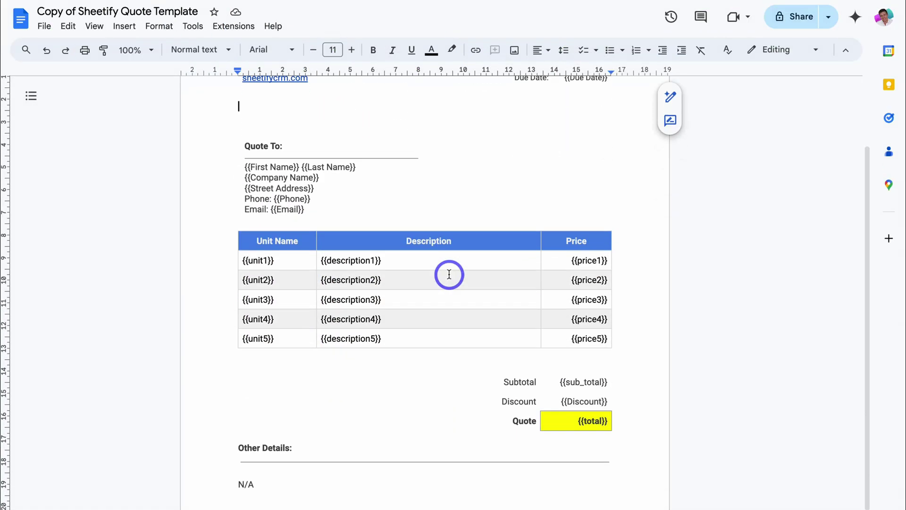
scroll(448, 275, up, 5)
double_click(363, 141)
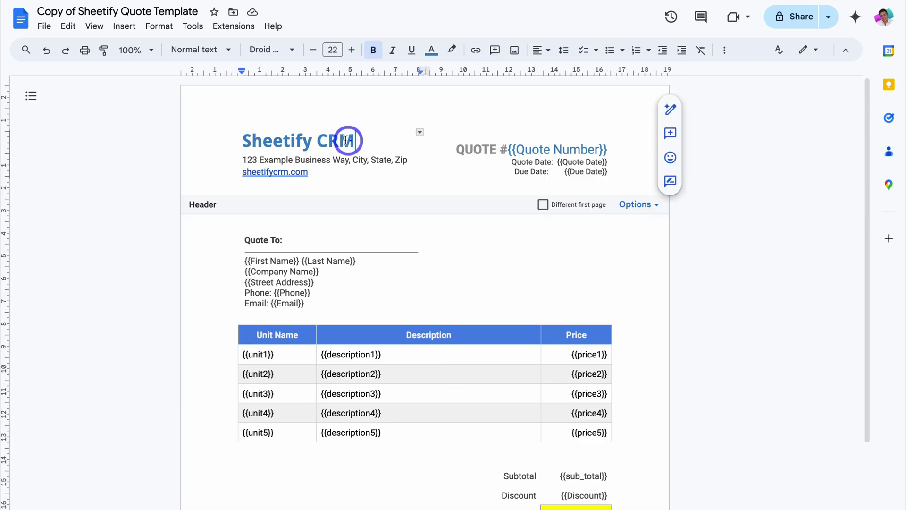
drag(362, 140, 386, 161)
text(Syndeo Media)
click(324, 174)
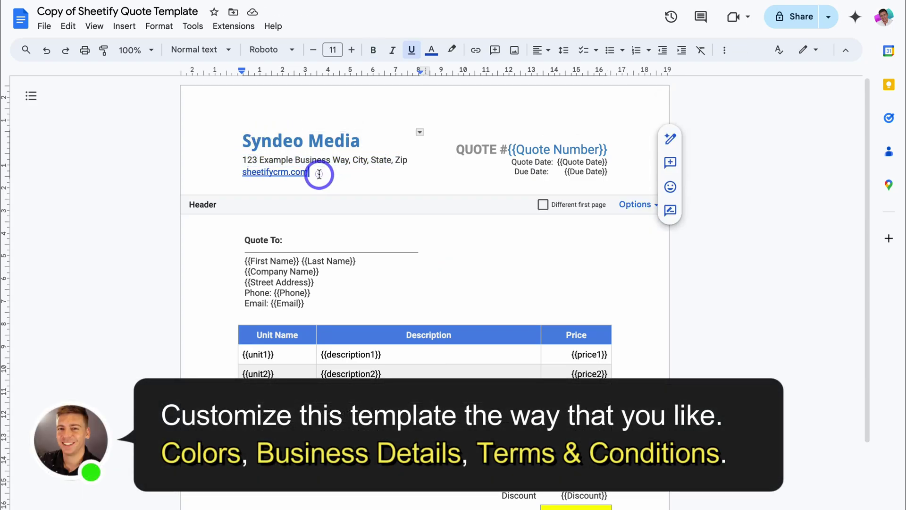
key(shift+Home)
key(ctrl+v)
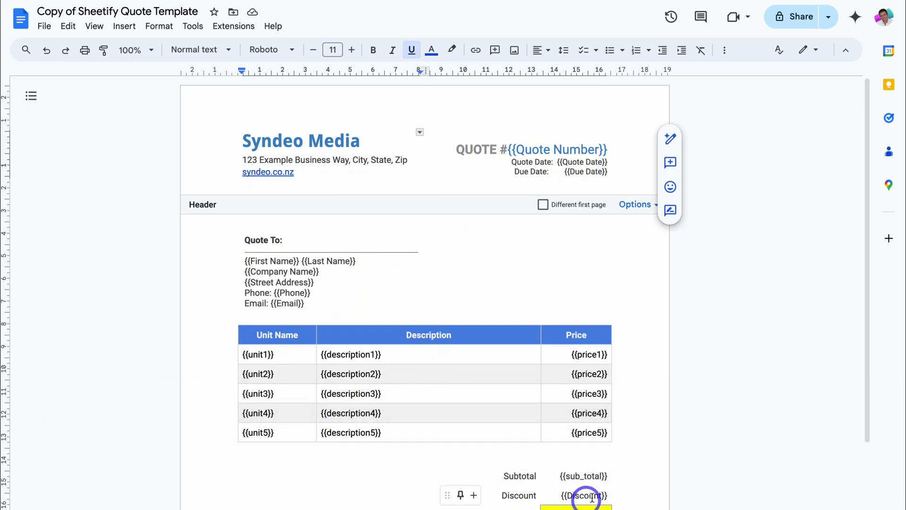
- Delete the N/A under Other Details and select the footer's payment terms sentence
scroll(590, 495, down, 3)
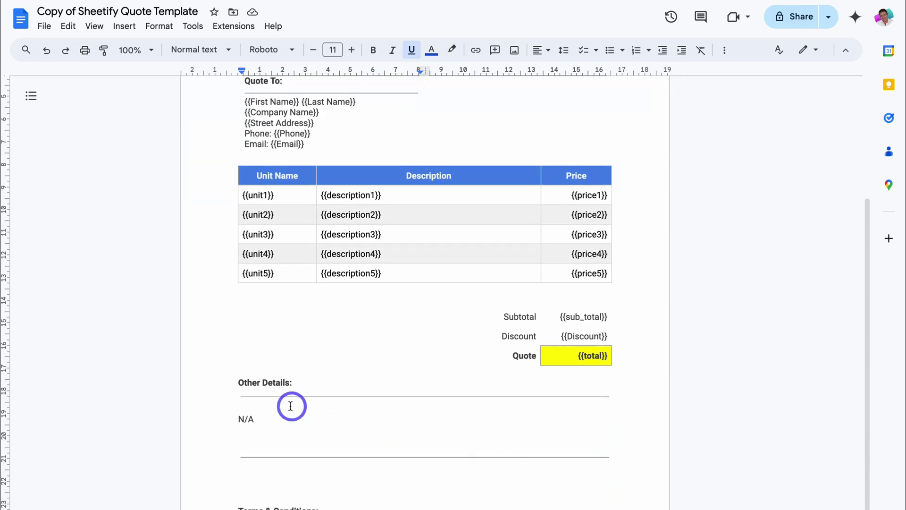
click(263, 420)
key(BackSpace)
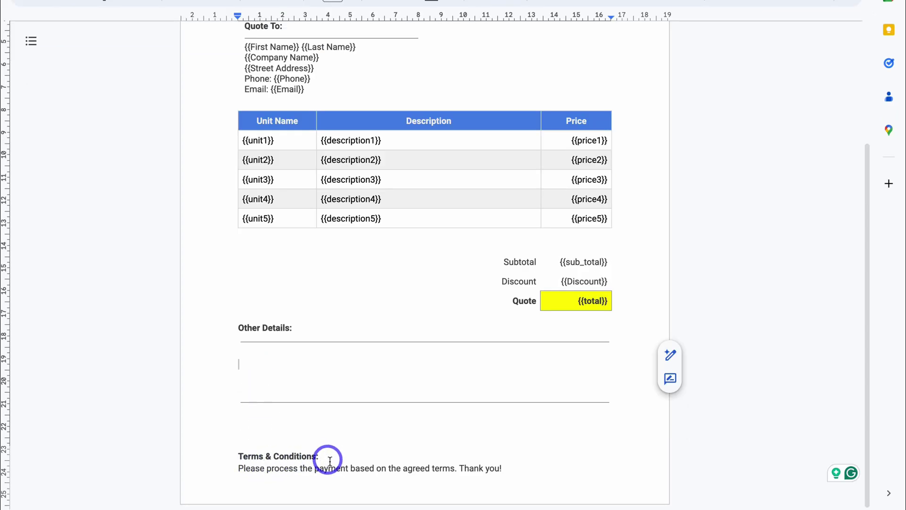
click(334, 468)
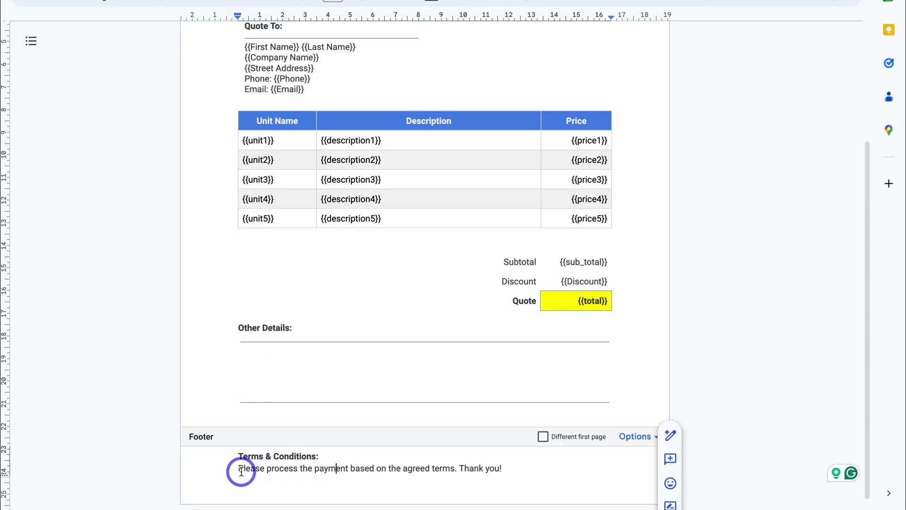
drag(242, 470, 517, 469)
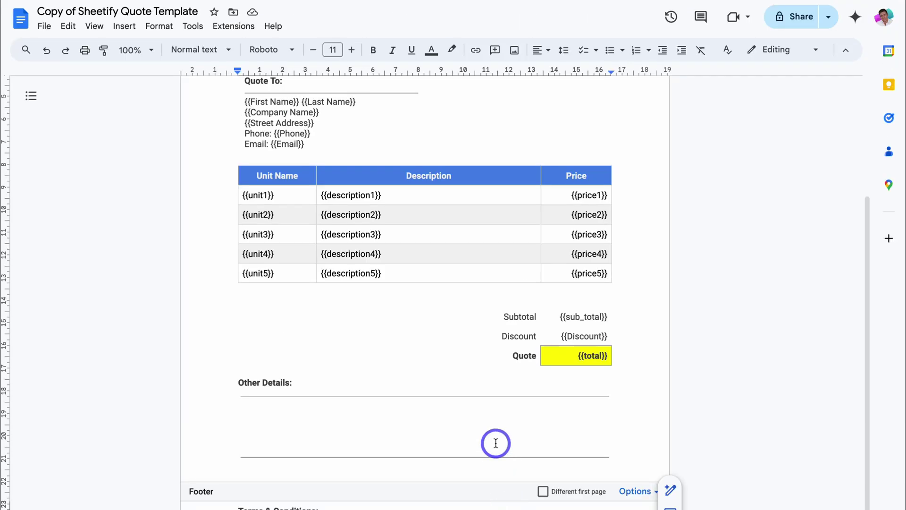
scroll(496, 443, up, 3)
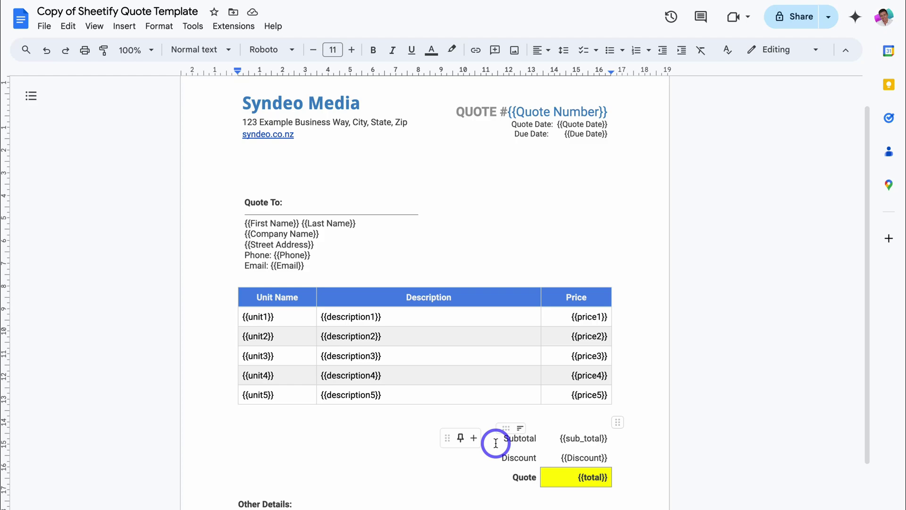
scroll(537, 287, up, 1)
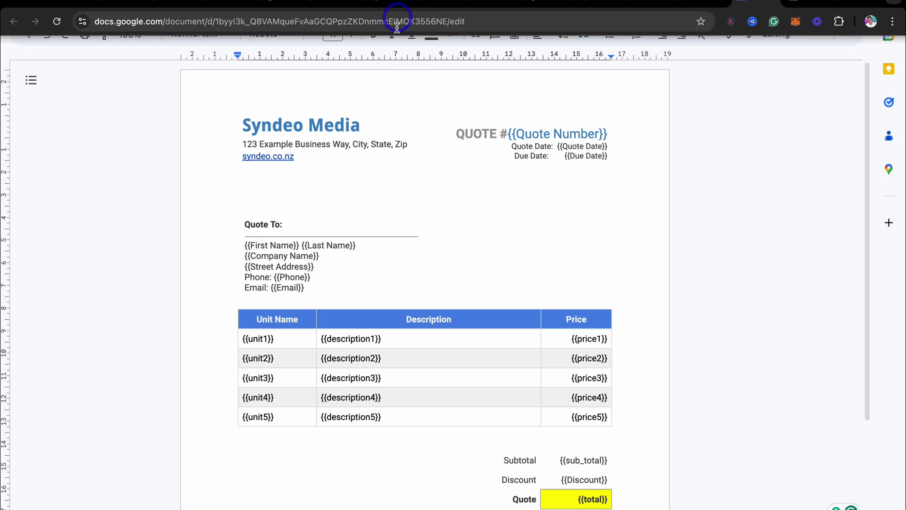
- Copy the quote template's document ID from between /d/ and /edit in the address
click(392, 23)
click(446, 22)
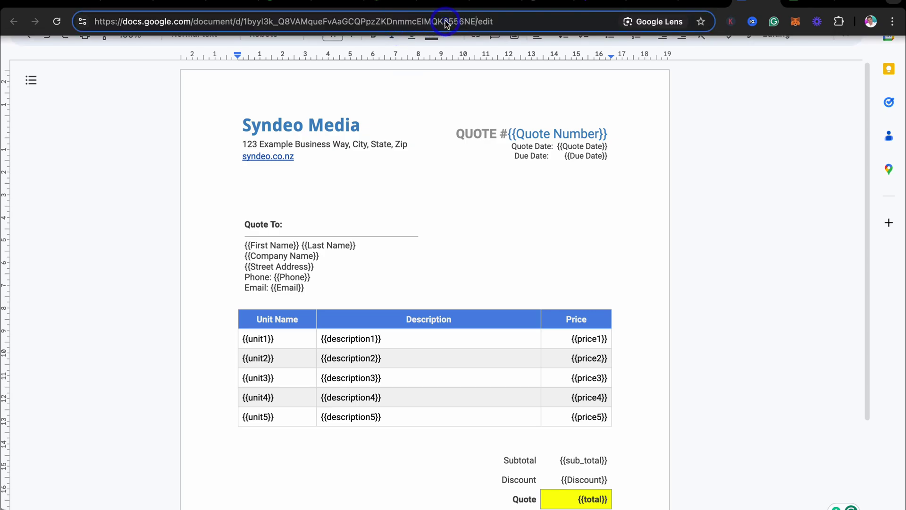
double_click(465, 21)
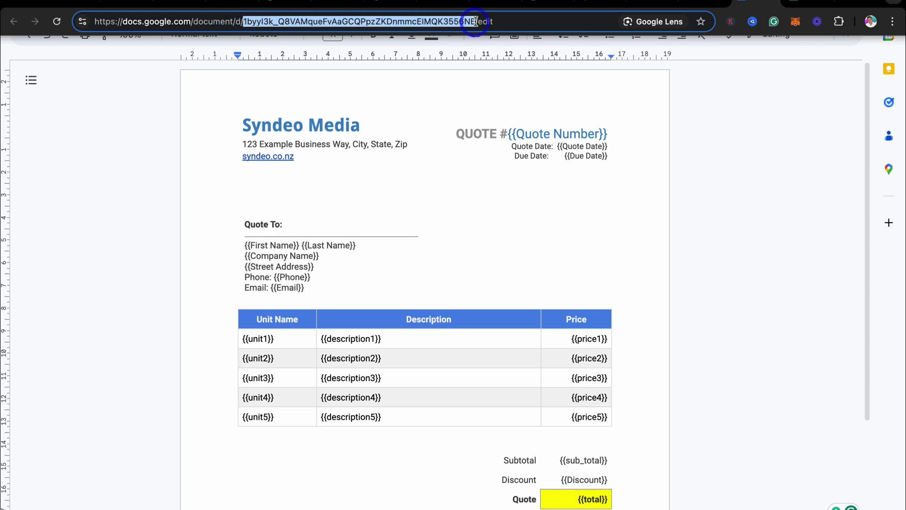
right_click(442, 22)
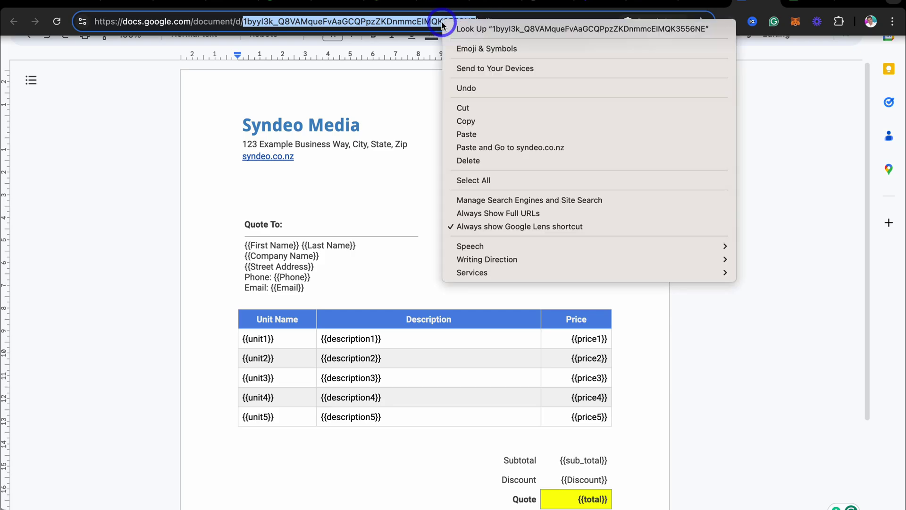
click(471, 121)
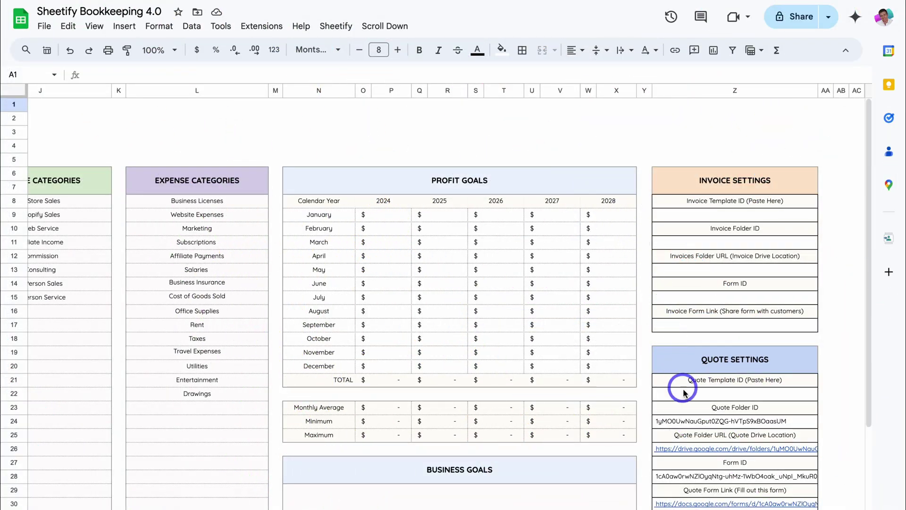
- Paste the template document ID into cell Z22 under Quote Template ID
click(700, 391)
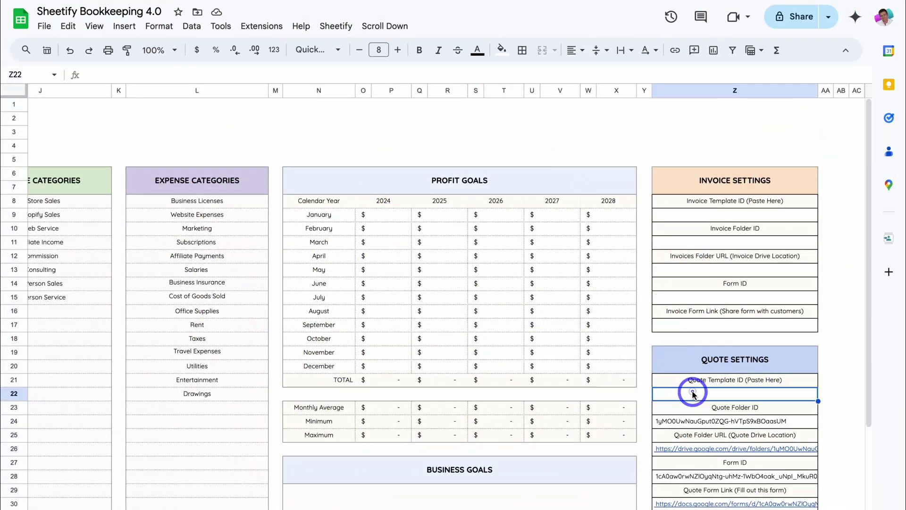
double_click(704, 395)
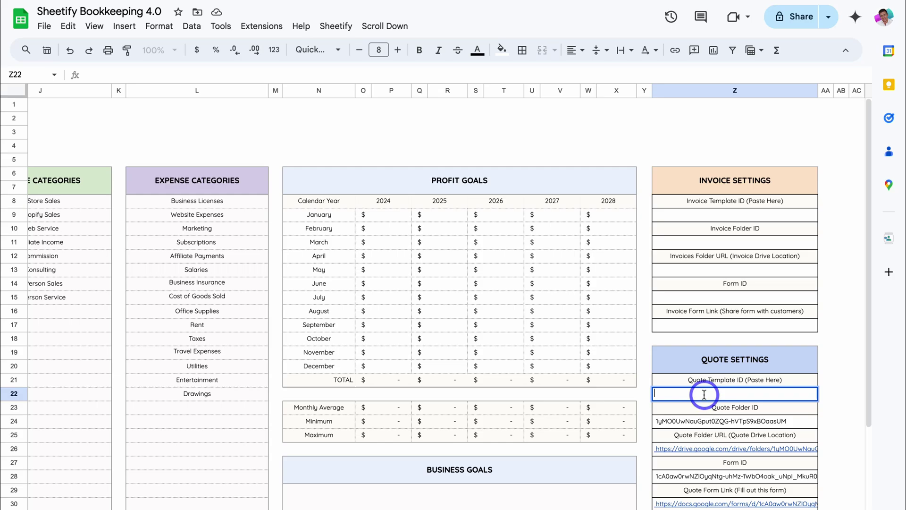
key(ctrl+v)
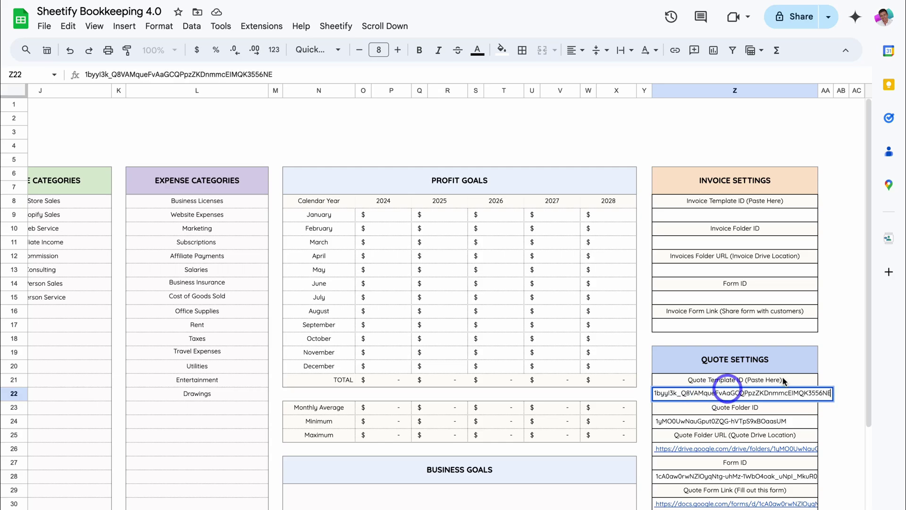
click(840, 369)
scroll(842, 368, down, 1)
scroll(842, 368, down, 1)
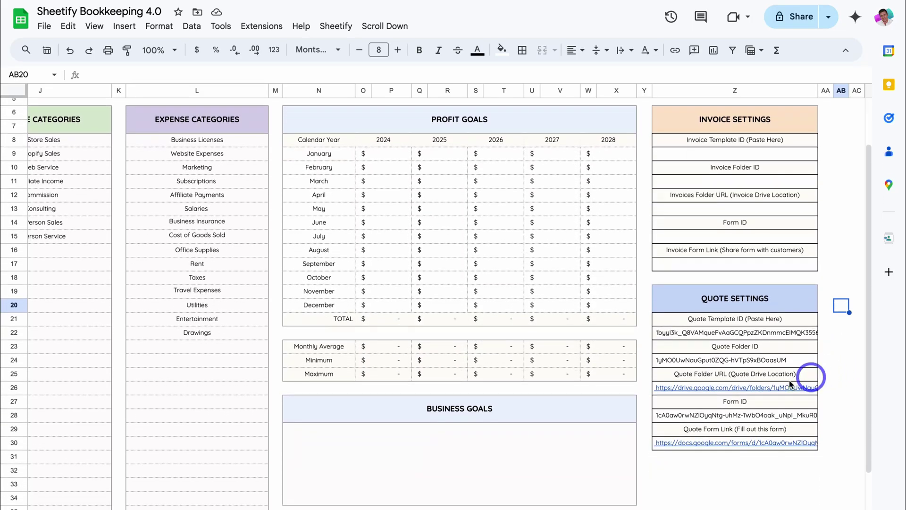
mouse_move(734, 390)
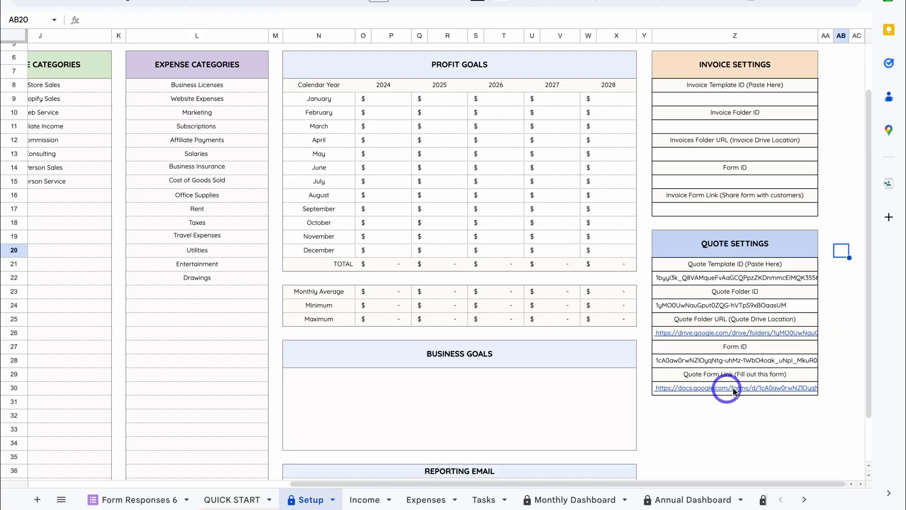
mouse_move(735, 391)
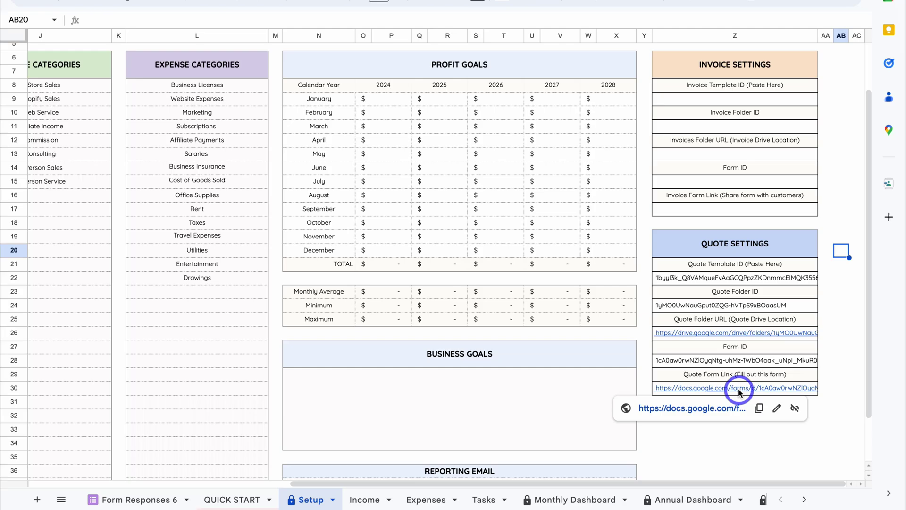
- Open the New Quote form and enter quote number 1234, quote date 16/10/2024, due date 30/10/2024
click(684, 409)
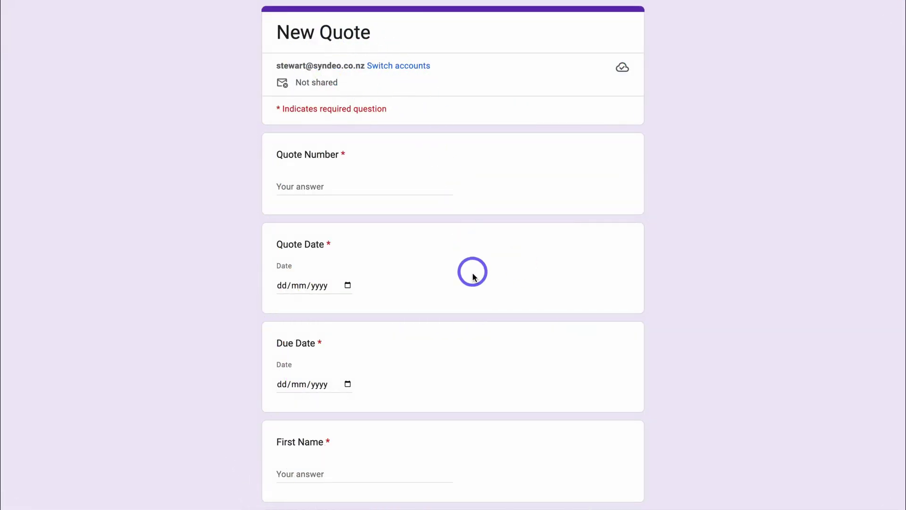
scroll(474, 276, down, 1)
scroll(473, 276, down, 3)
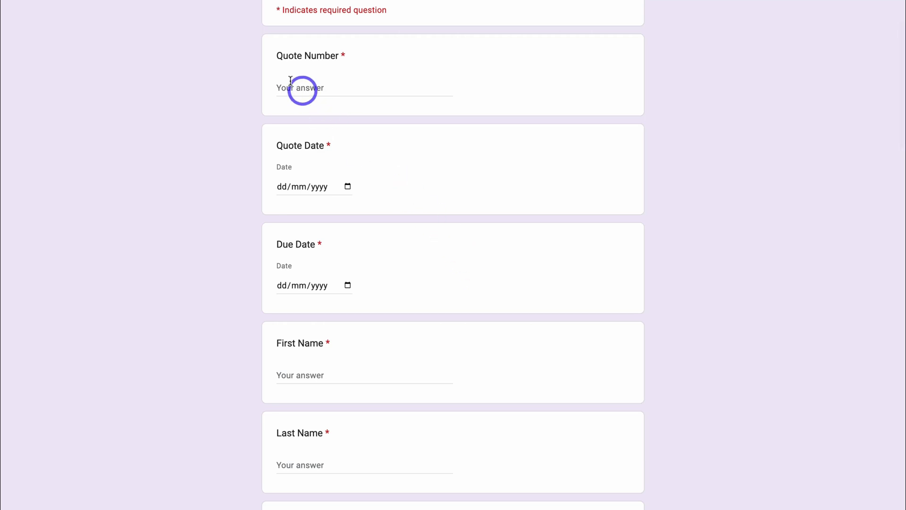
scroll(375, 83, down, 1)
scroll(332, 116, up, 1)
click(313, 90)
text(1234)
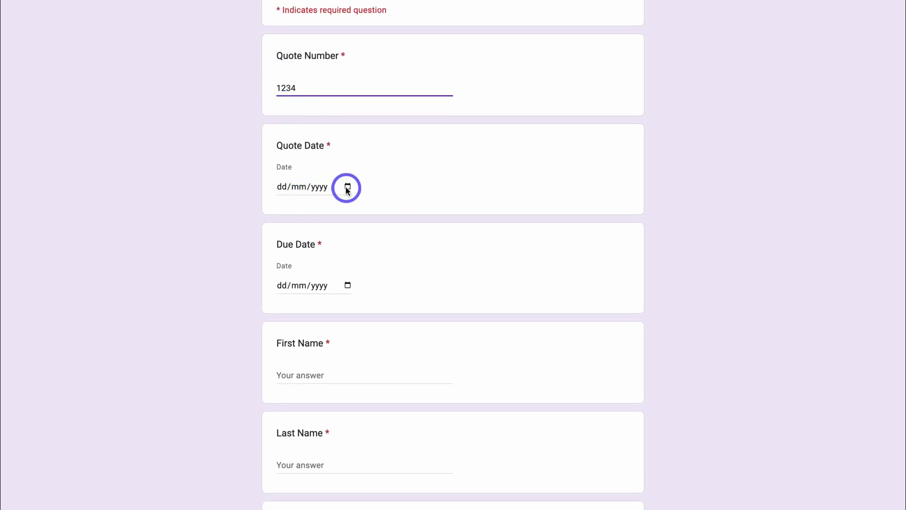
click(346, 188)
click(325, 280)
scroll(335, 260, down, 1)
click(348, 233)
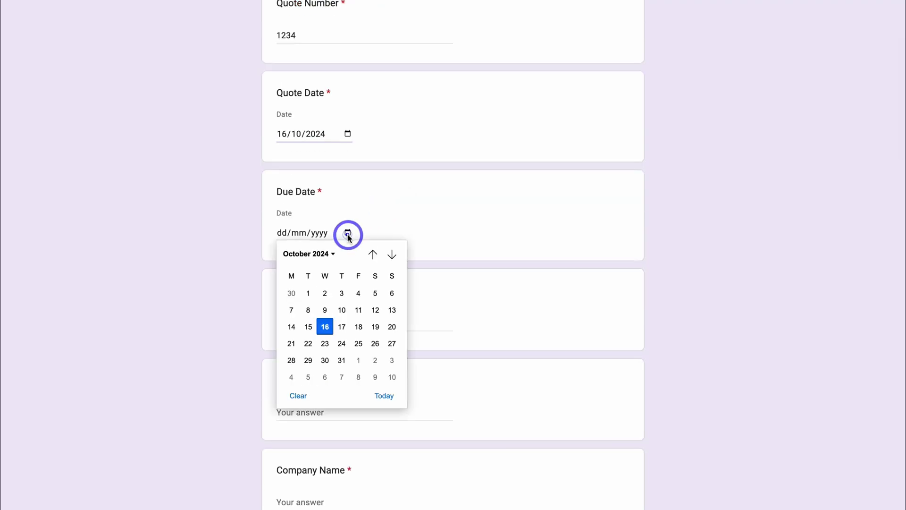
click(325, 360)
scroll(313, 234, down, 2)
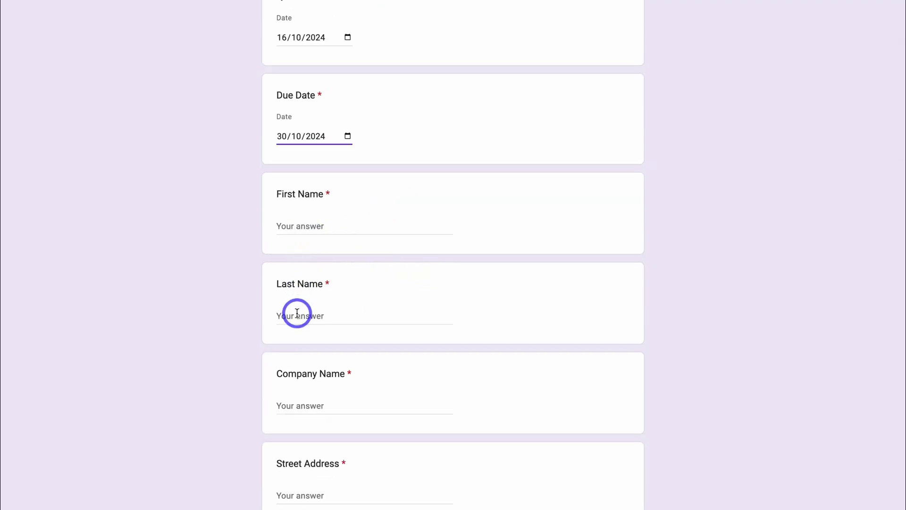
- Enter the customer's first and last name and the company name Sams Fishing
click(286, 225)
click(295, 316)
text(Smith)
scroll(296, 318, down, 3)
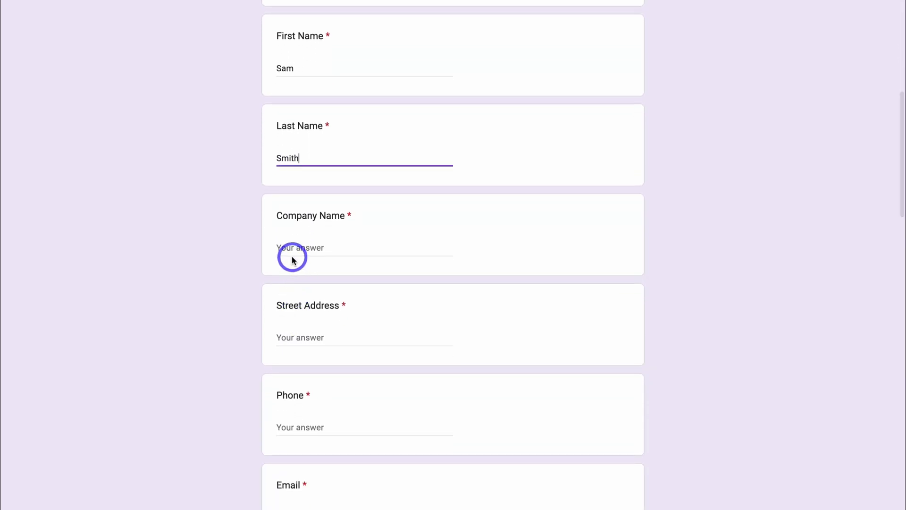
click(289, 248)
text(Sams Fishing)
- Fill in the customer's street address, phone number and e-mail address
scroll(344, 206, down, 3)
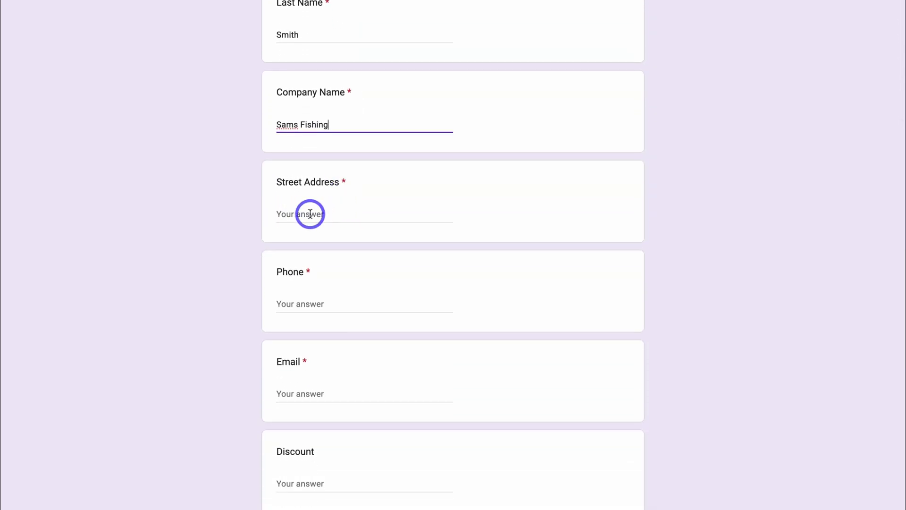
click(310, 214)
text(1234 example street)
click(305, 302)
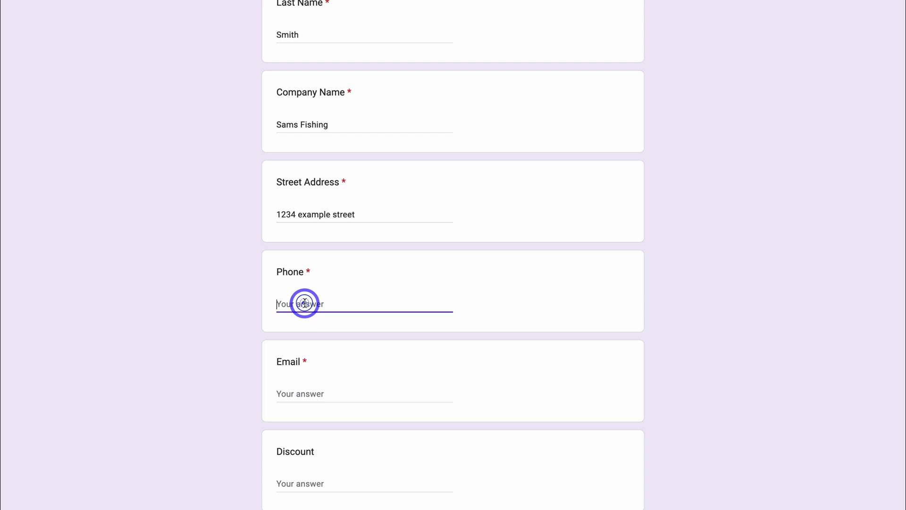
scroll(304, 311, down, 2)
click(304, 324)
scroll(307, 321, down, 2)
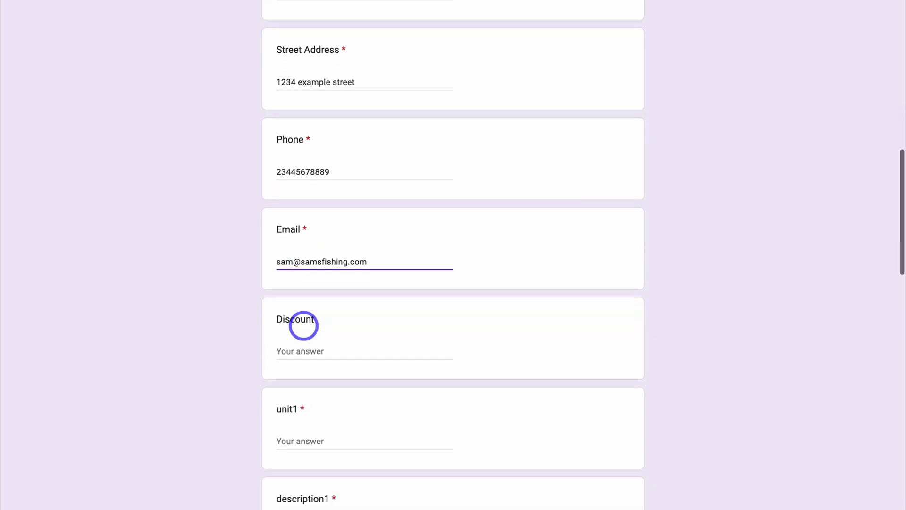
- Add discount 50 and line item Website Design Service, premium ecommerce web design description, price 3500
click(311, 315)
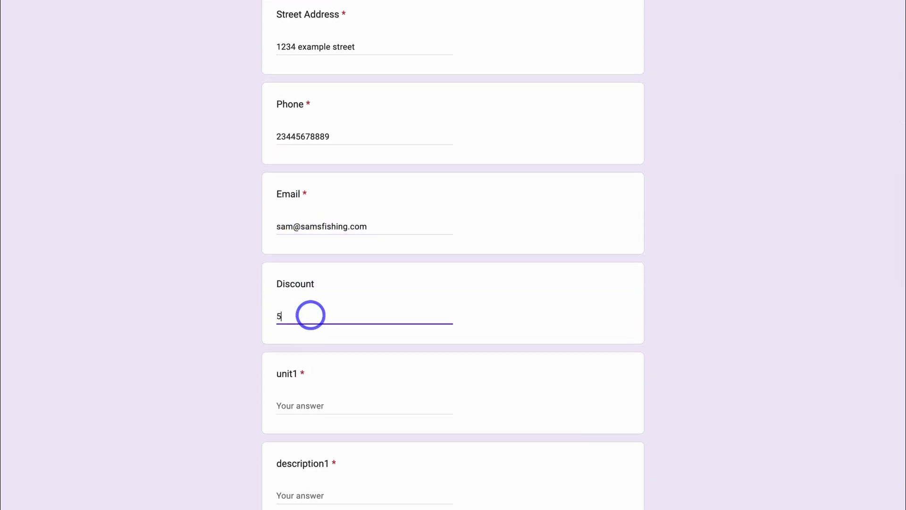
scroll(310, 314, down, 2)
click(300, 299)
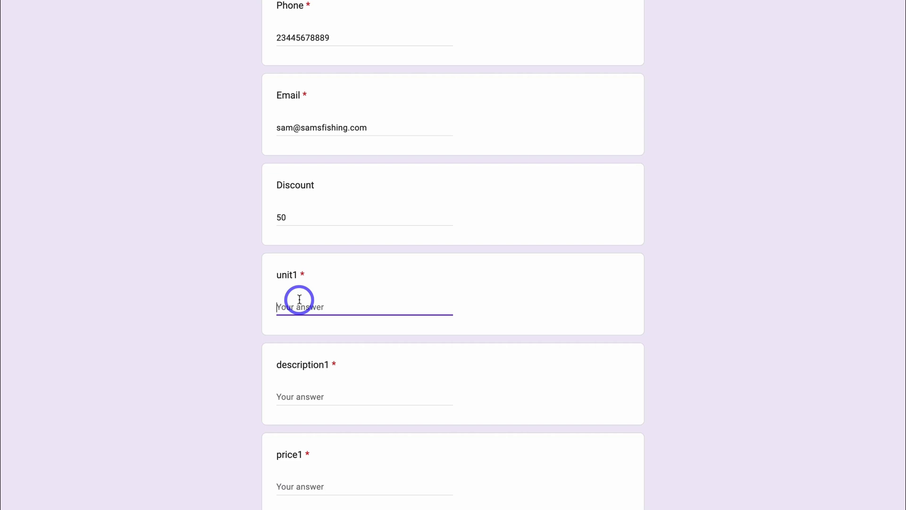
text(Website Design Service)
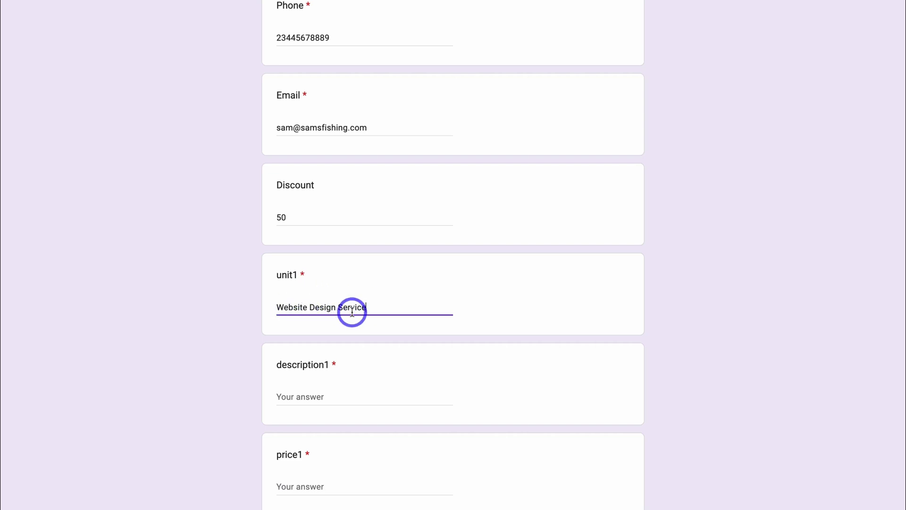
scroll(330, 326, down, 1)
click(298, 350)
text(This is our premium ecommerce web design service)
scroll(299, 347, down, 1)
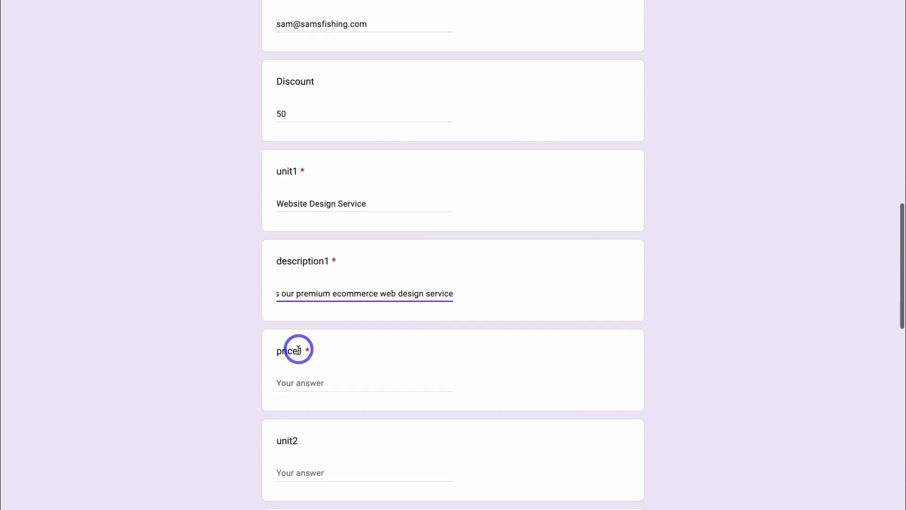
click(296, 383)
text(3500)
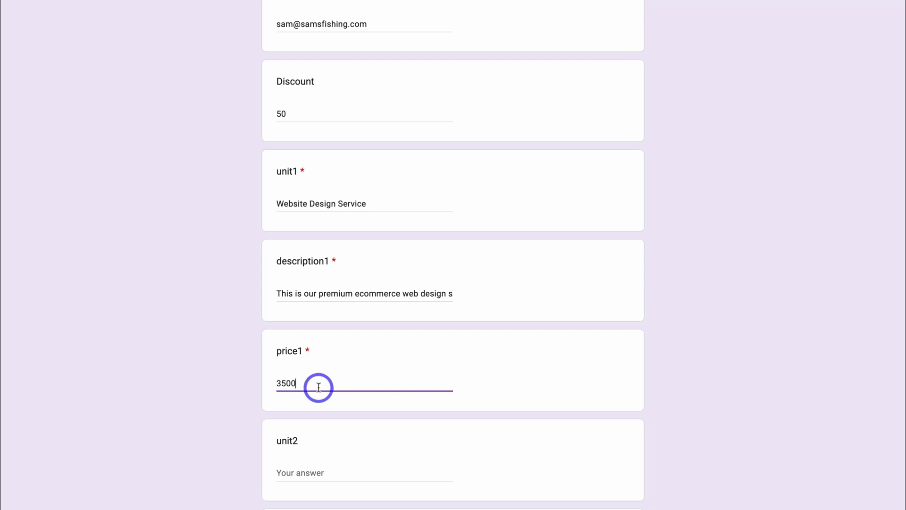
scroll(323, 380, down, 2)
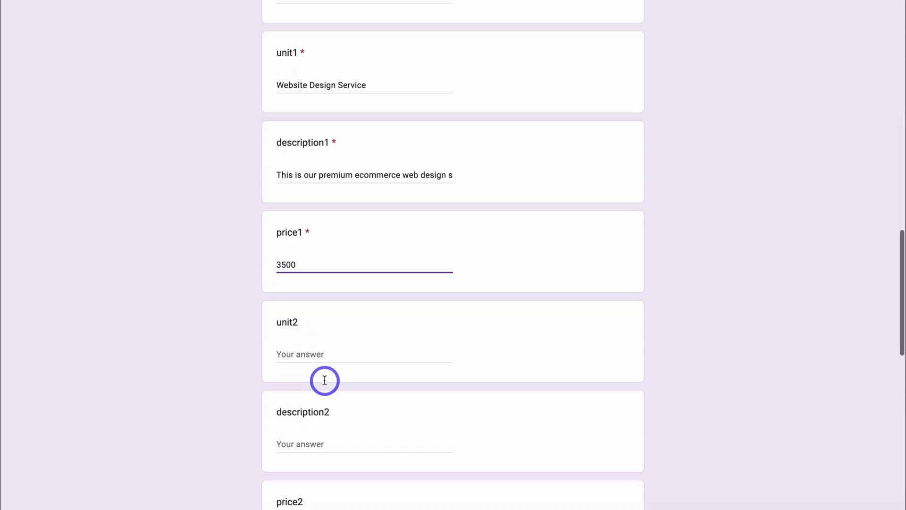
scroll(295, 364, down, 1)
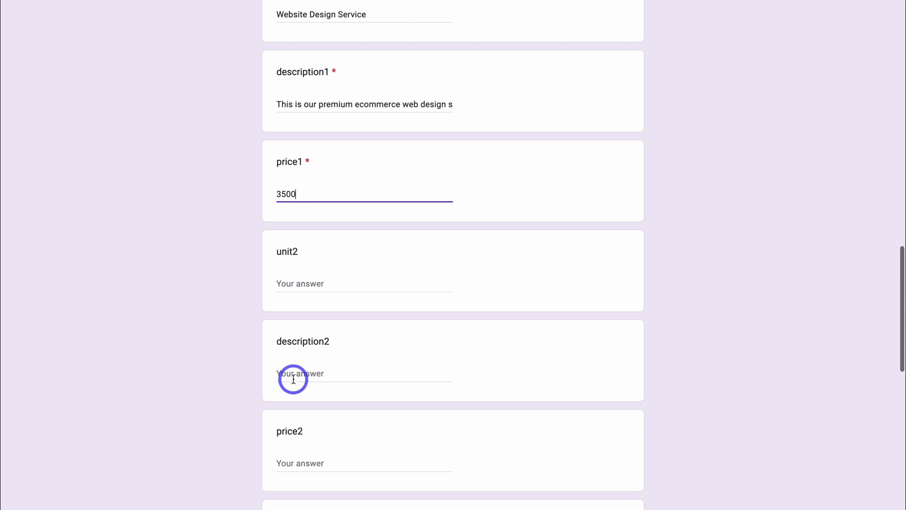
scroll(294, 379, down, 1)
scroll(277, 390, down, 3)
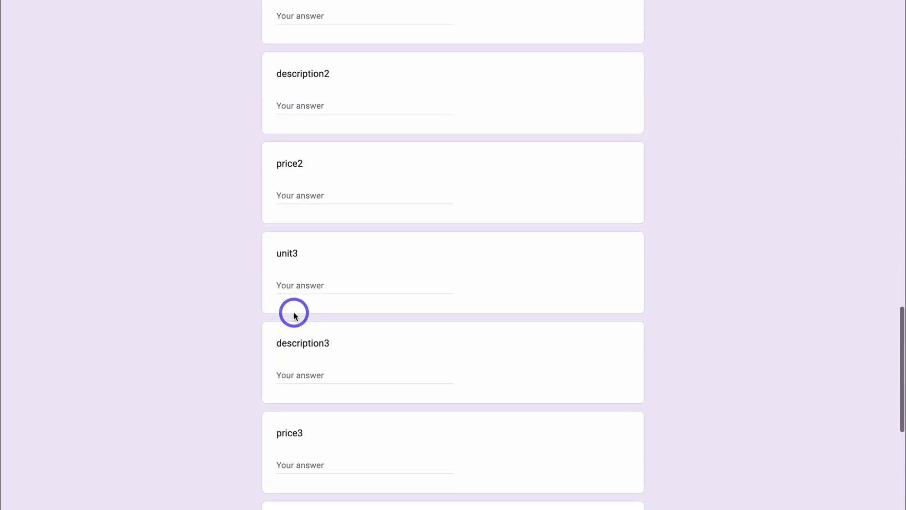
scroll(283, 378, down, 3)
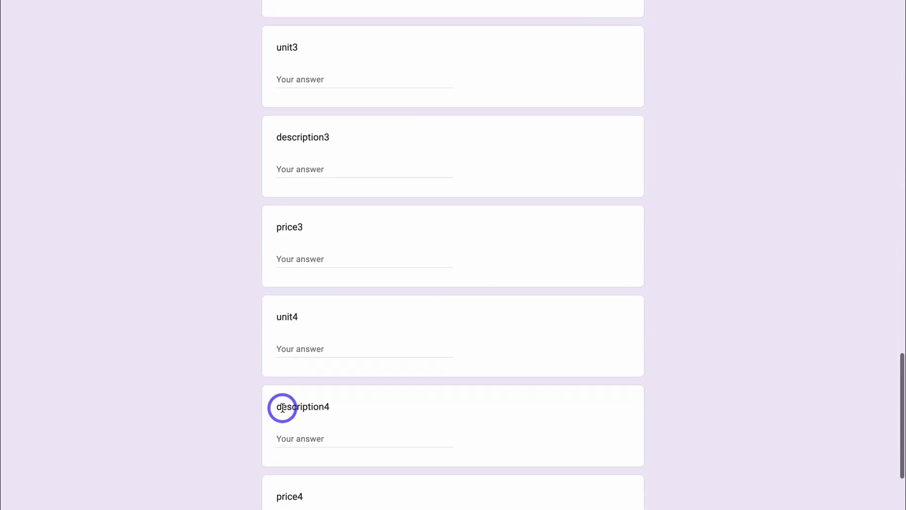
scroll(283, 409, down, 6)
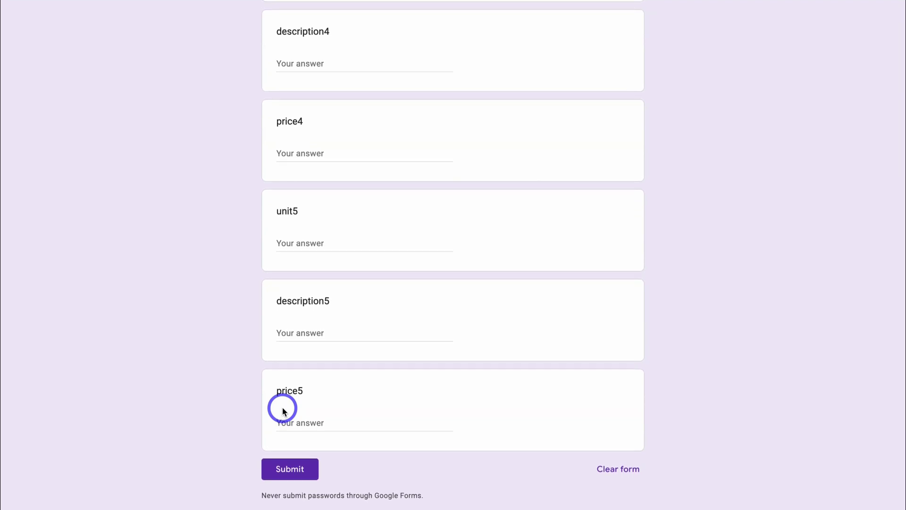
- Submit the quote form and check the new response on the Form Responses 6 sheet
click(285, 473)
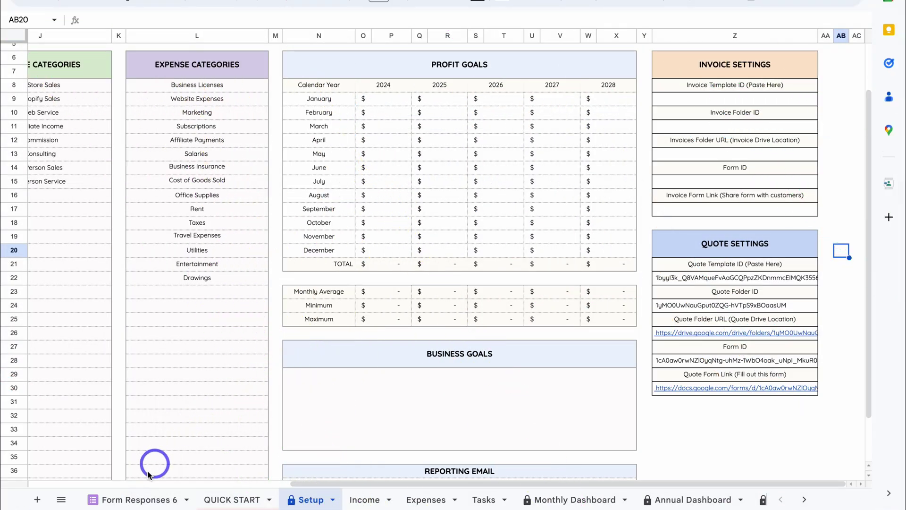
click(142, 501)
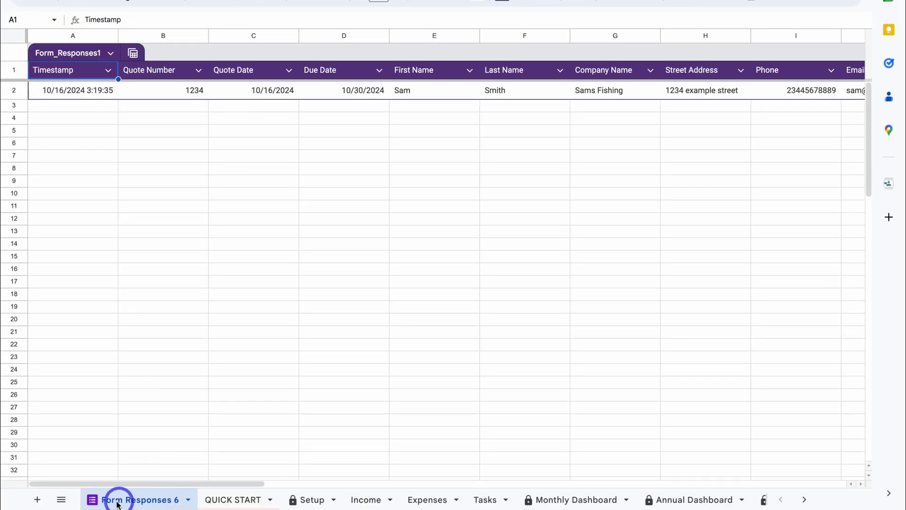
click(188, 500)
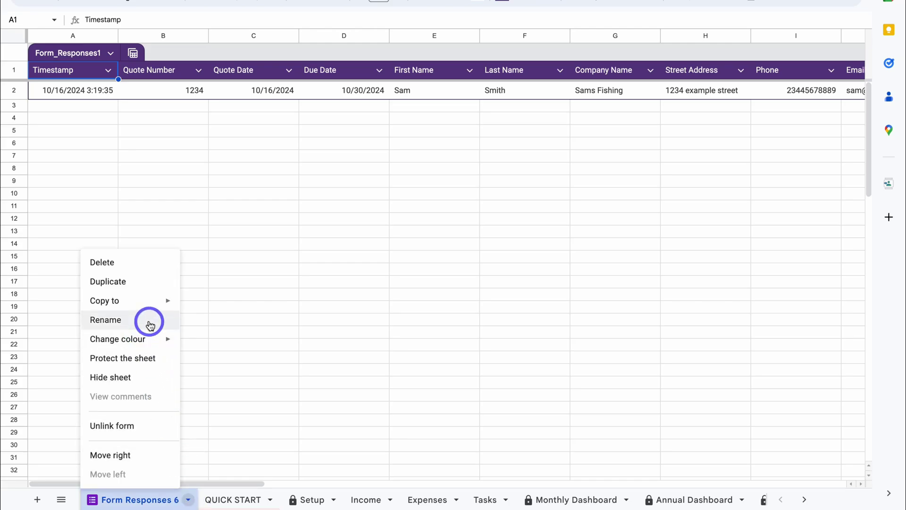
click(198, 320)
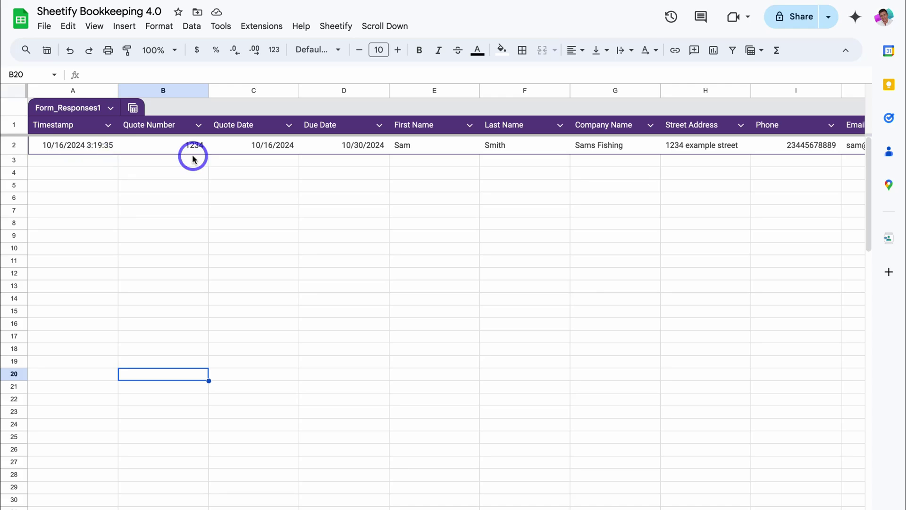
scroll(192, 158, right, 10)
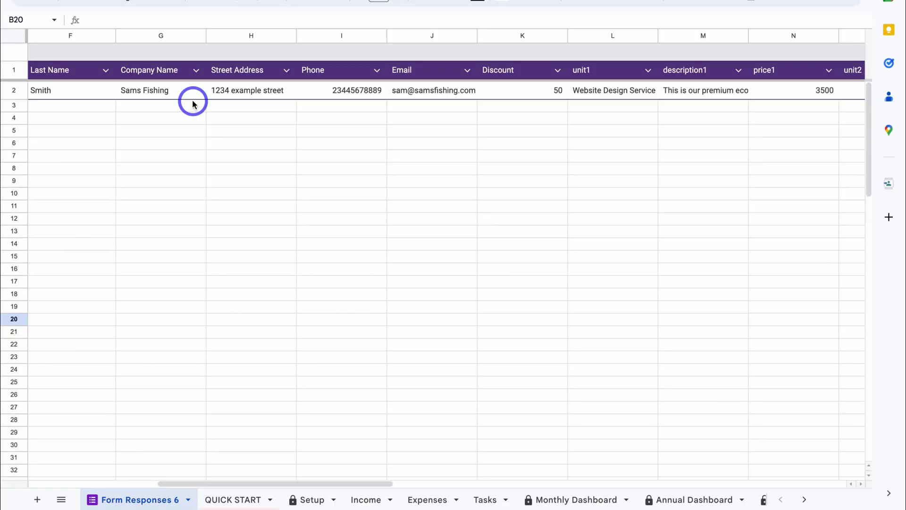
- Open the Sheetify Quotes folder from the Setup sheet's Quote Folder URL link
click(310, 499)
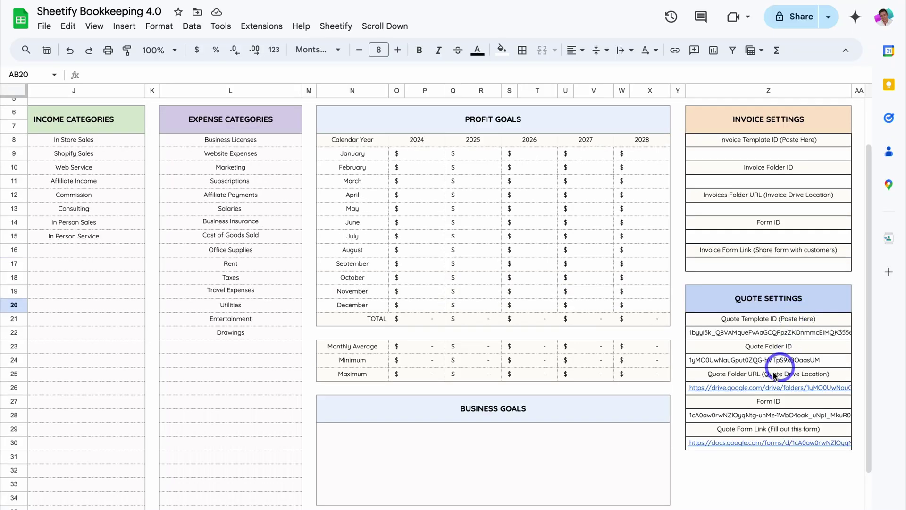
mouse_move(722, 332)
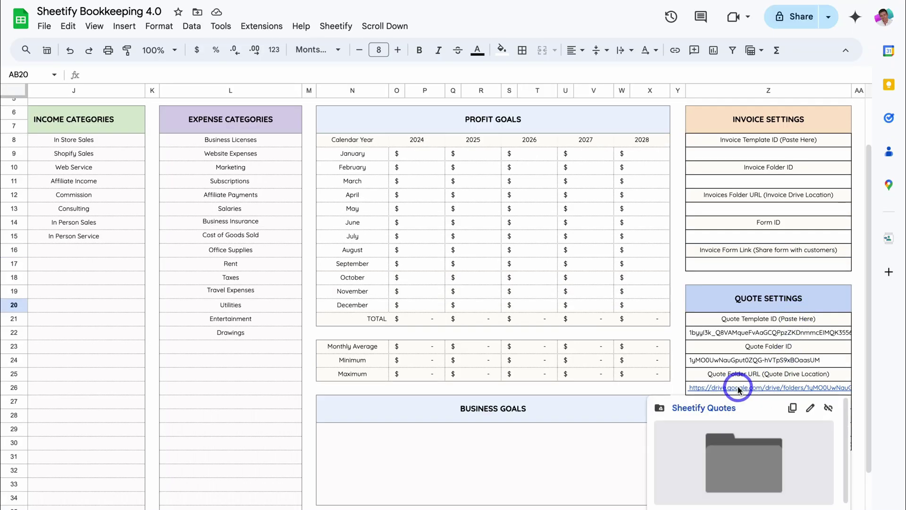
click(707, 407)
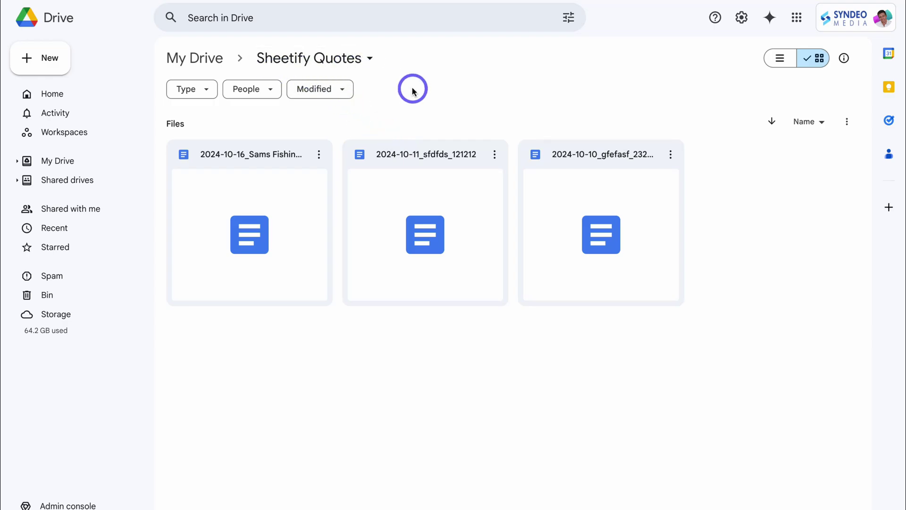
- Open the 2024-10-16_Sams Fishing_1234 quote document in Google Docs
double_click(290, 210)
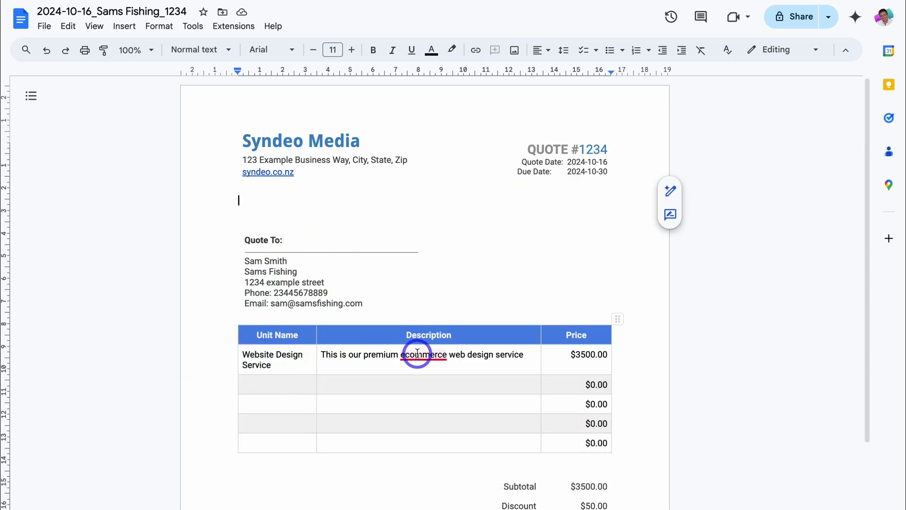
mouse_move(417, 353)
scroll(609, 366, down, 2)
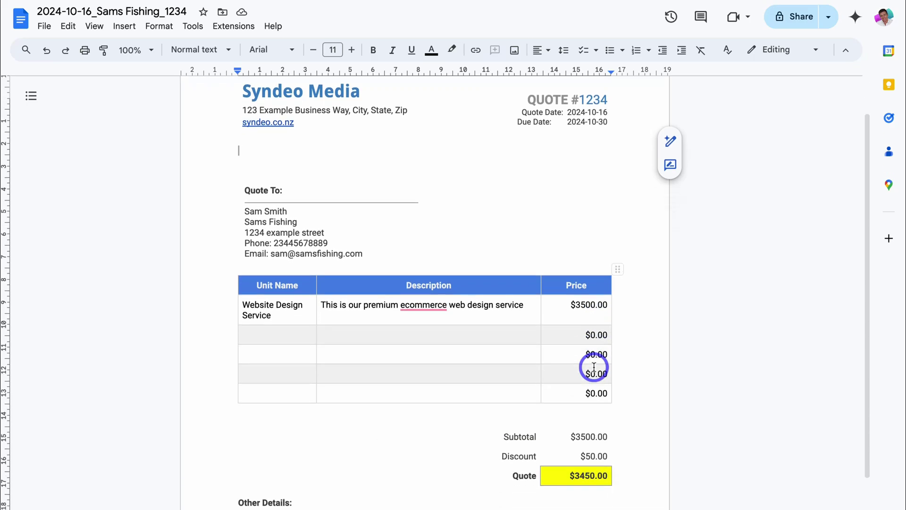
scroll(595, 401, down, 1)
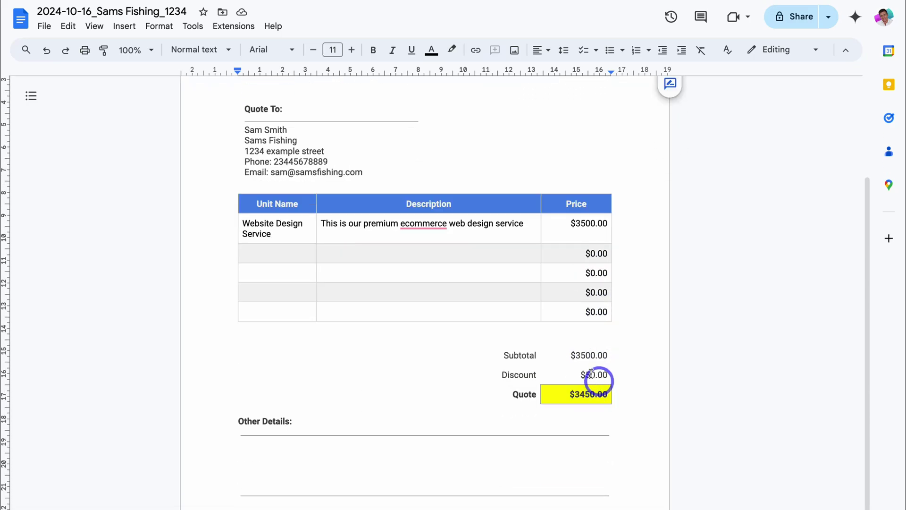
scroll(598, 406, down, 1)
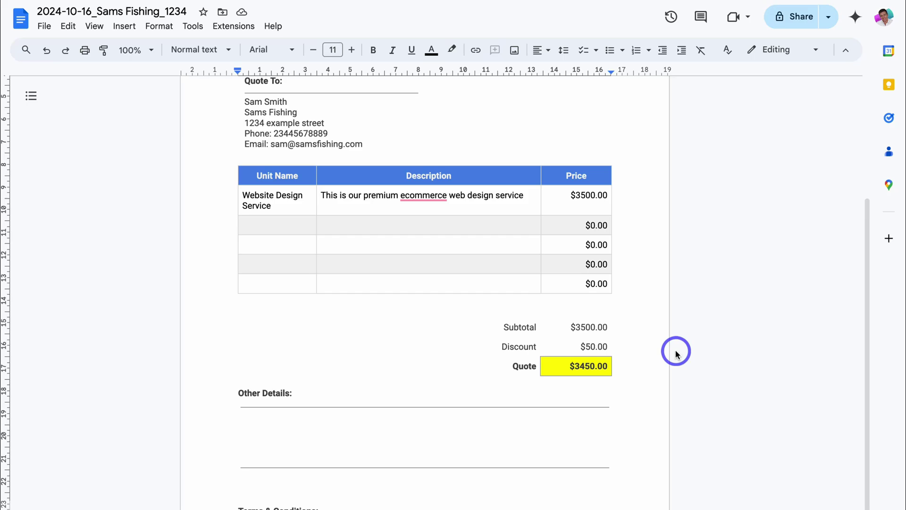
scroll(675, 354, up, 3)
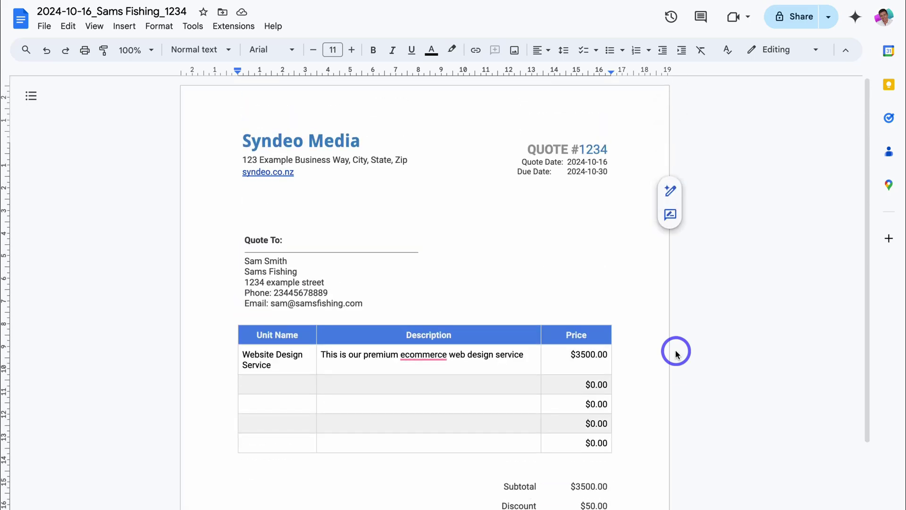